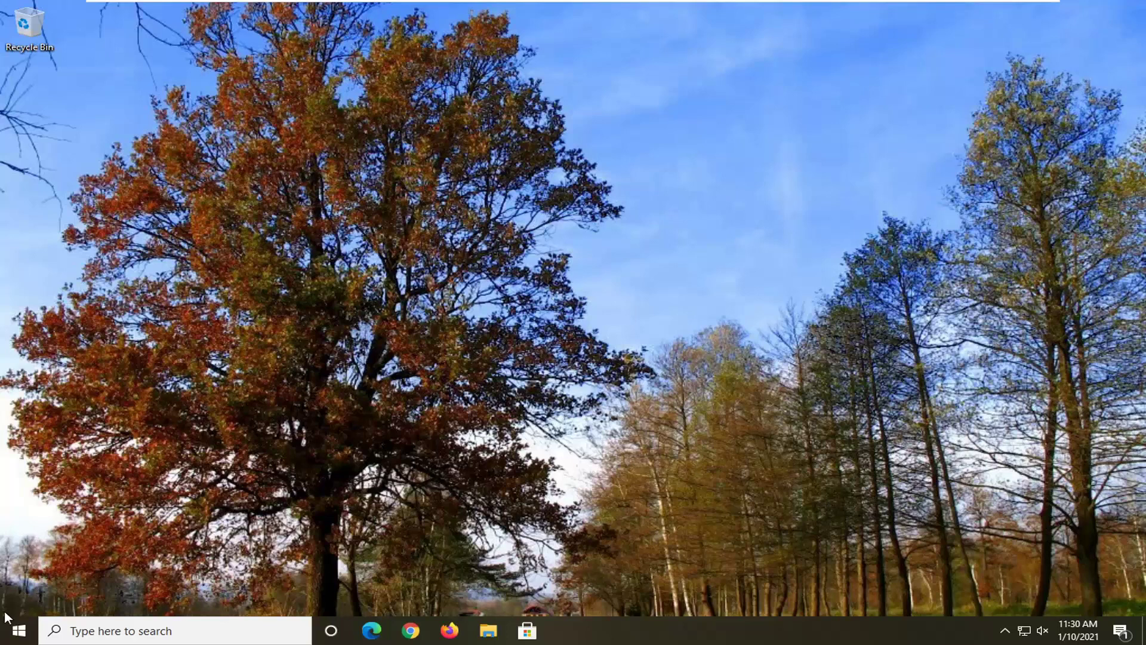
Launch the Settings app from the Start menu and shift its window to the right.
{"action": "left_click", "coordinate": [21, 634]}
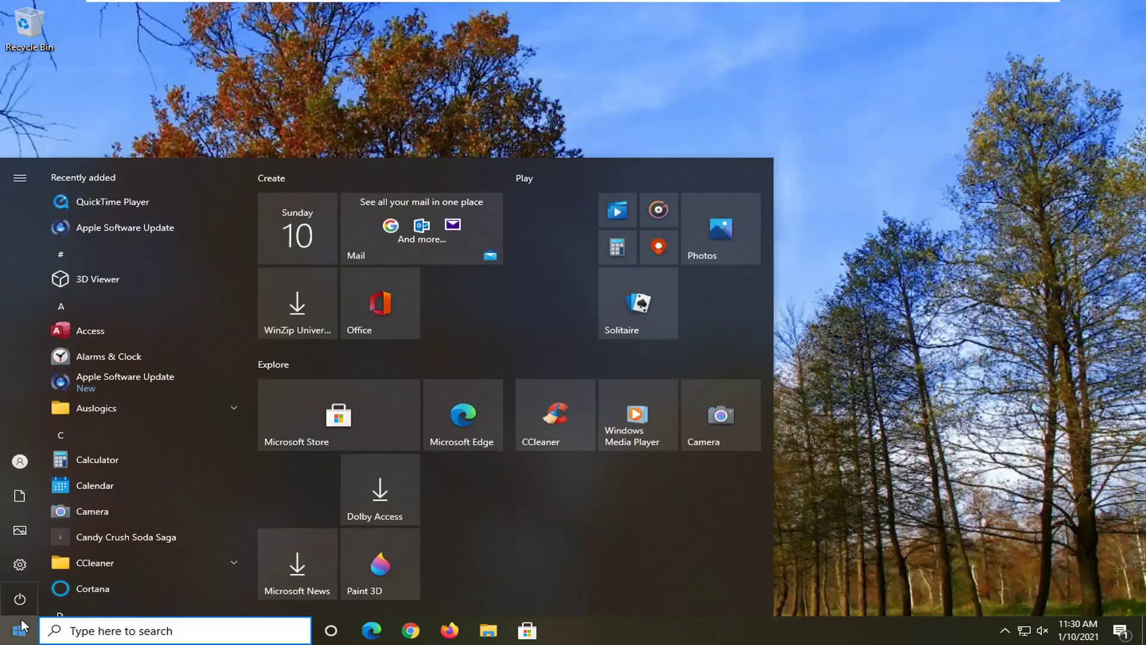
{"action": "mouse_move", "coordinate": [20, 568]}
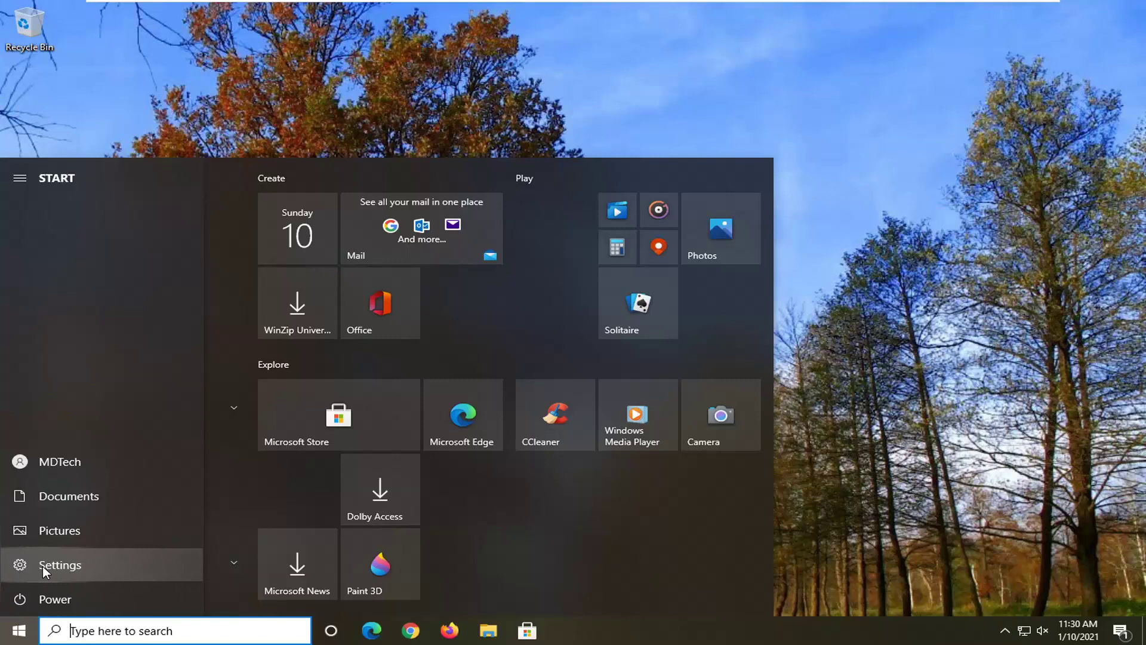
{"action": "left_click", "coordinate": [41, 566]}
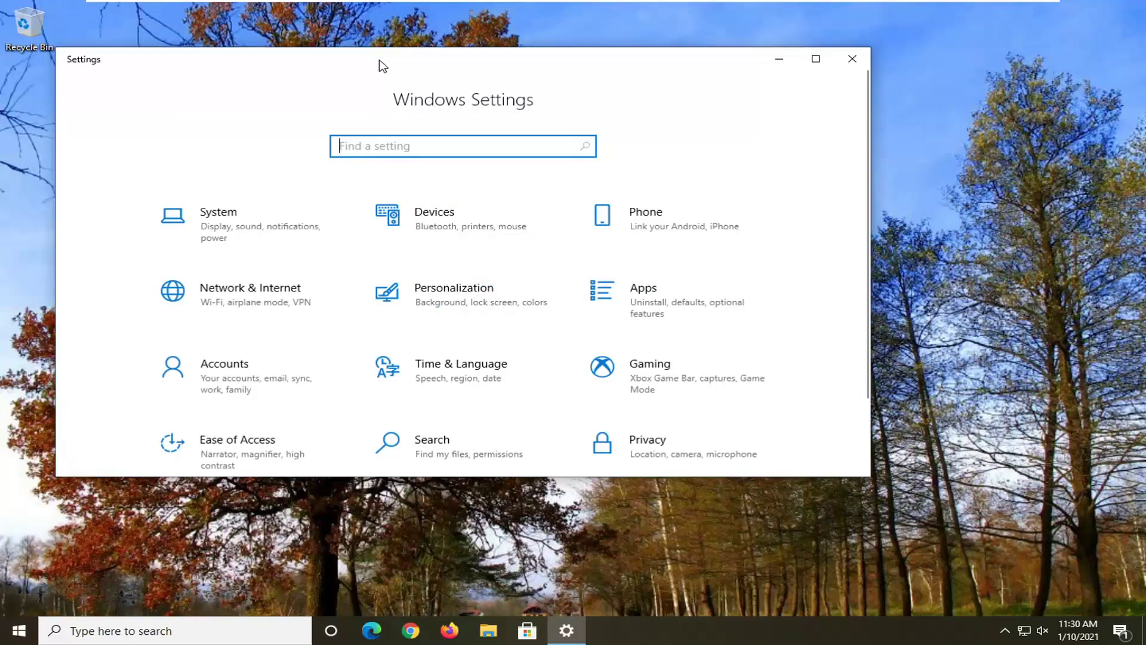
{"action": "left_click_drag", "start_coordinate": [383, 66], "coordinate": [527, 63]}
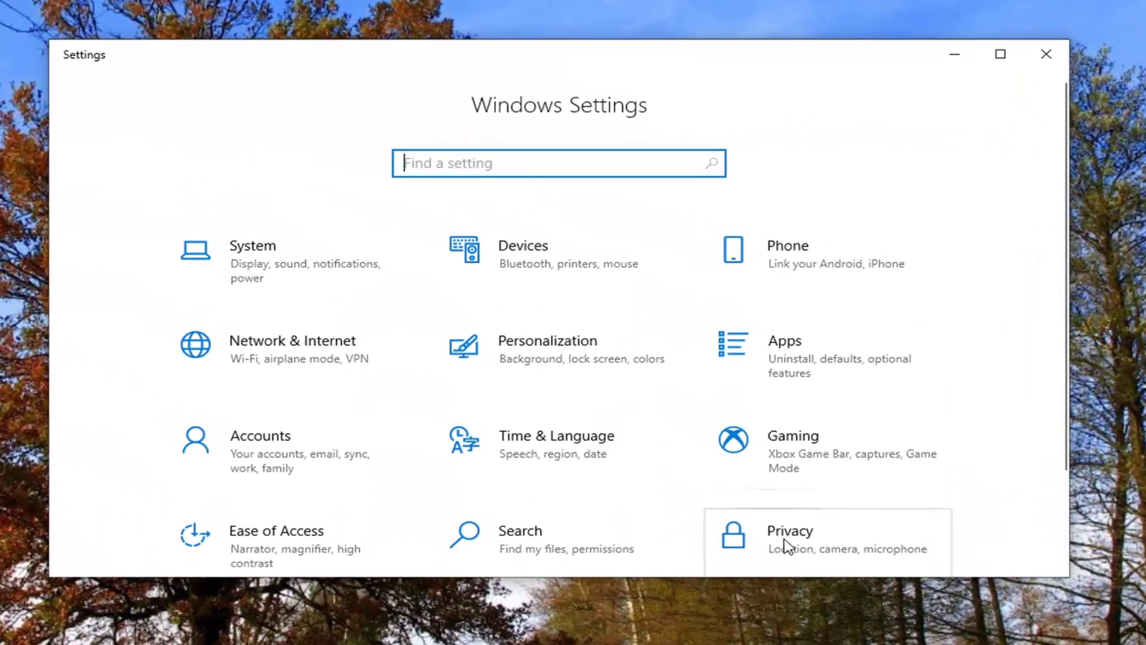
Go to Privacy > Background apps, where apps are allowed to run in the background.
{"action": "left_click", "coordinate": [784, 475]}
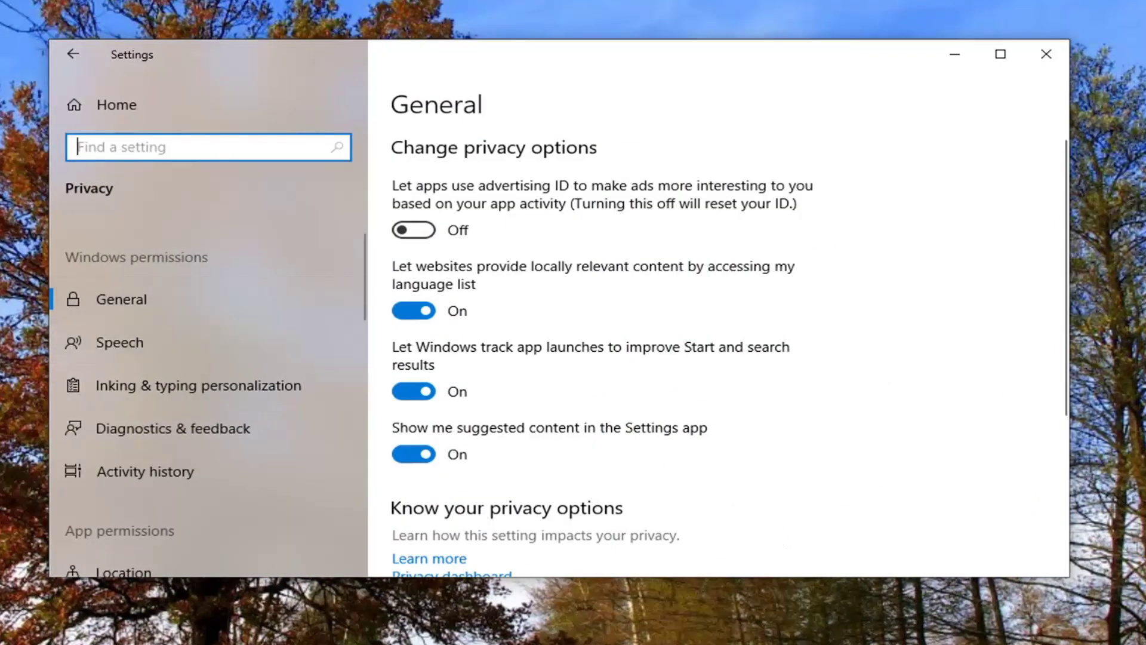
{"action": "scroll", "coordinate": [187, 333], "scroll_direction": "down", "scroll_amount": 3}
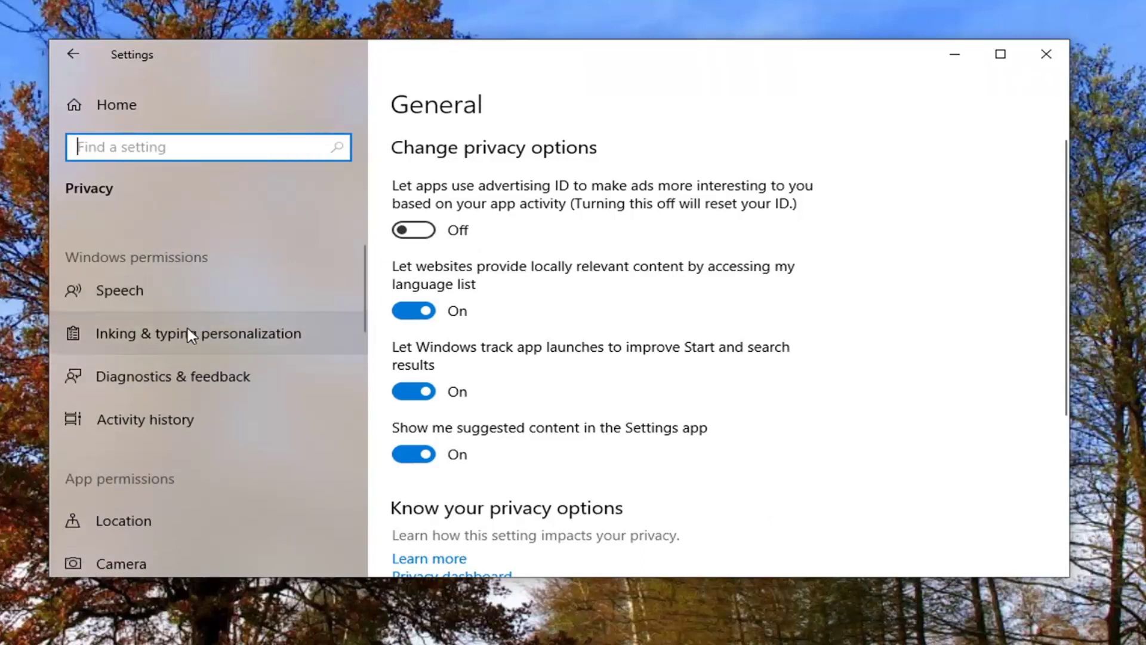
{"action": "scroll", "coordinate": [187, 333], "scroll_direction": "down", "scroll_amount": 10}
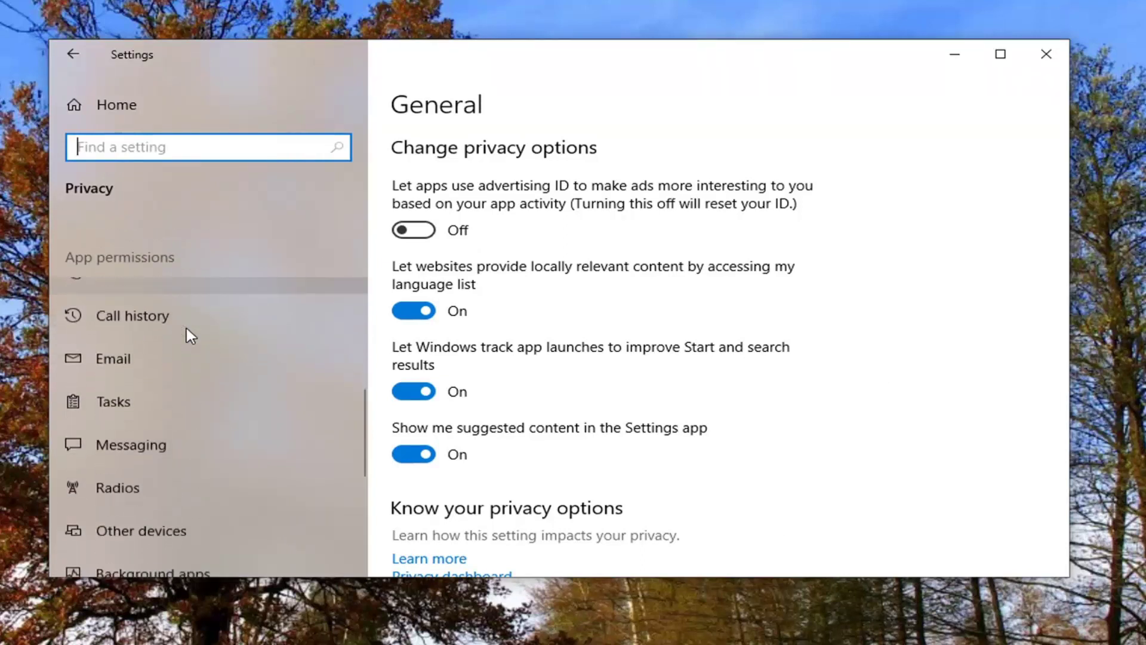
{"action": "scroll", "coordinate": [186, 329], "scroll_direction": "down", "scroll_amount": 2}
{"action": "left_click", "coordinate": [169, 359]}
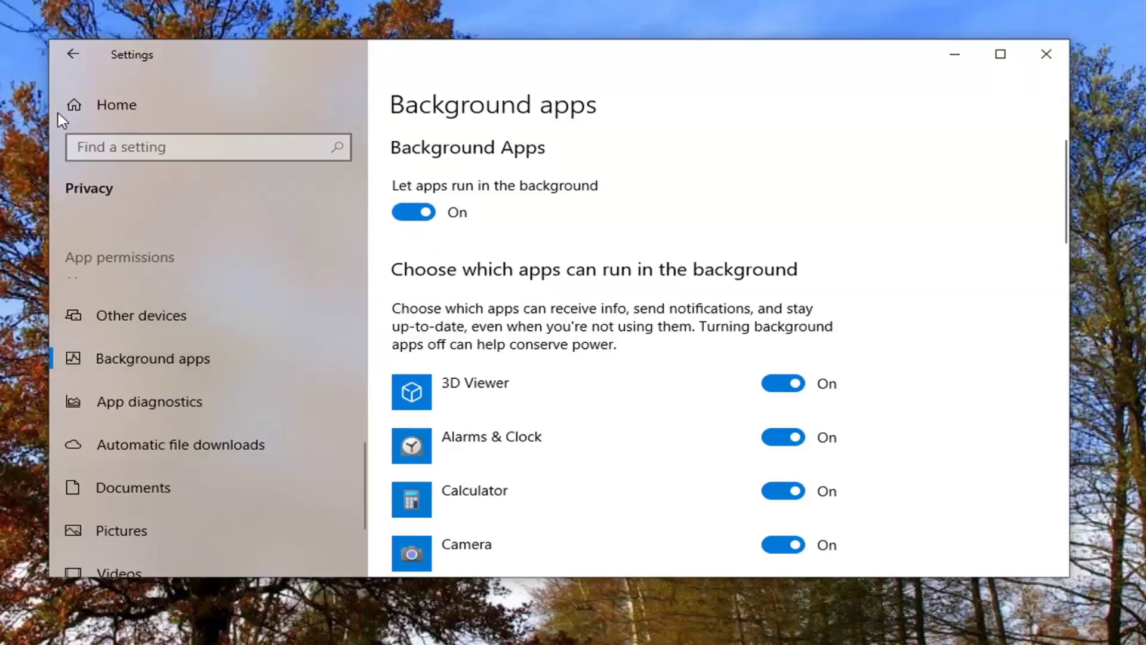
From Settings home, open Personalization > Lock screen and keep Windows spotlight as the background.
{"action": "left_click", "coordinate": [63, 58]}
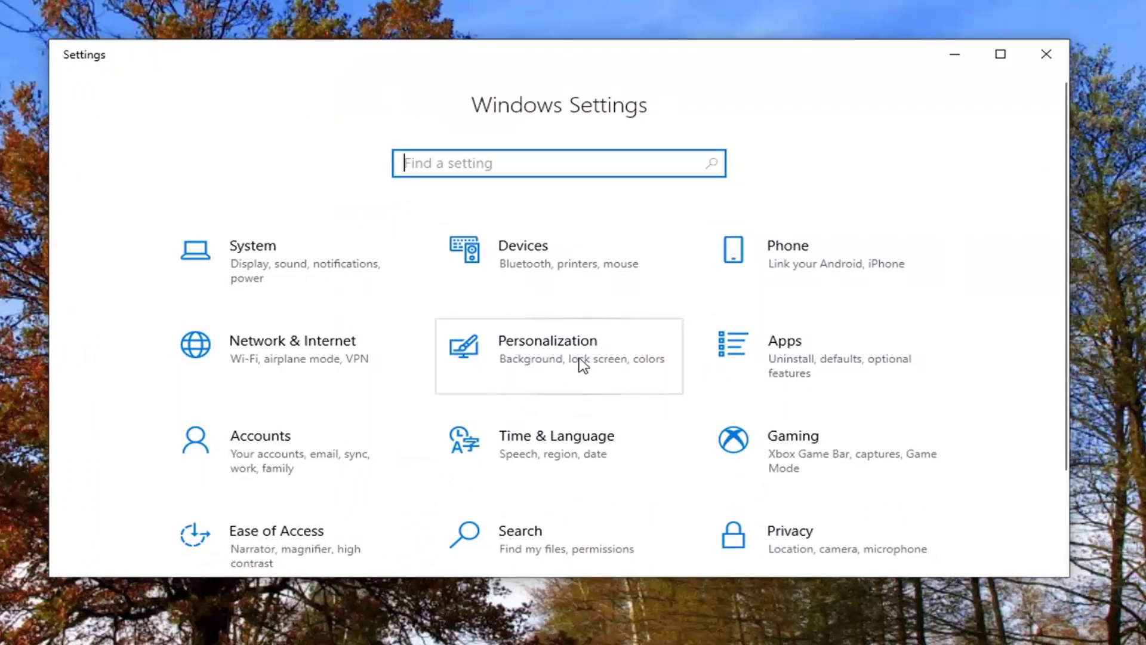
{"action": "left_click", "coordinate": [548, 360]}
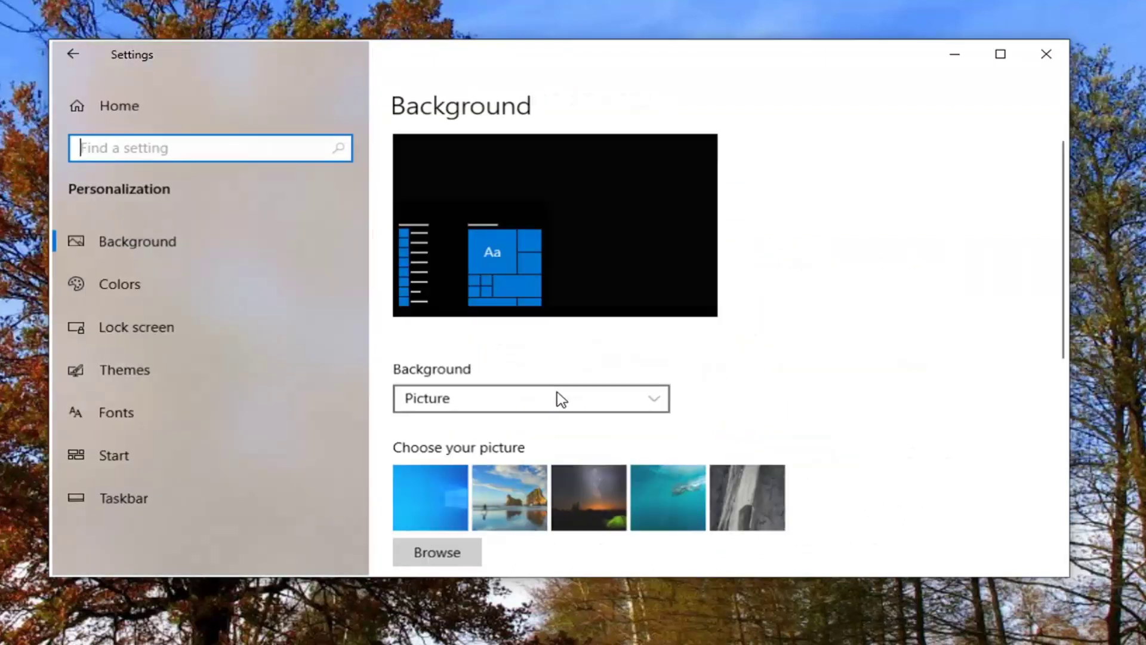
{"action": "left_click", "coordinate": [141, 329]}
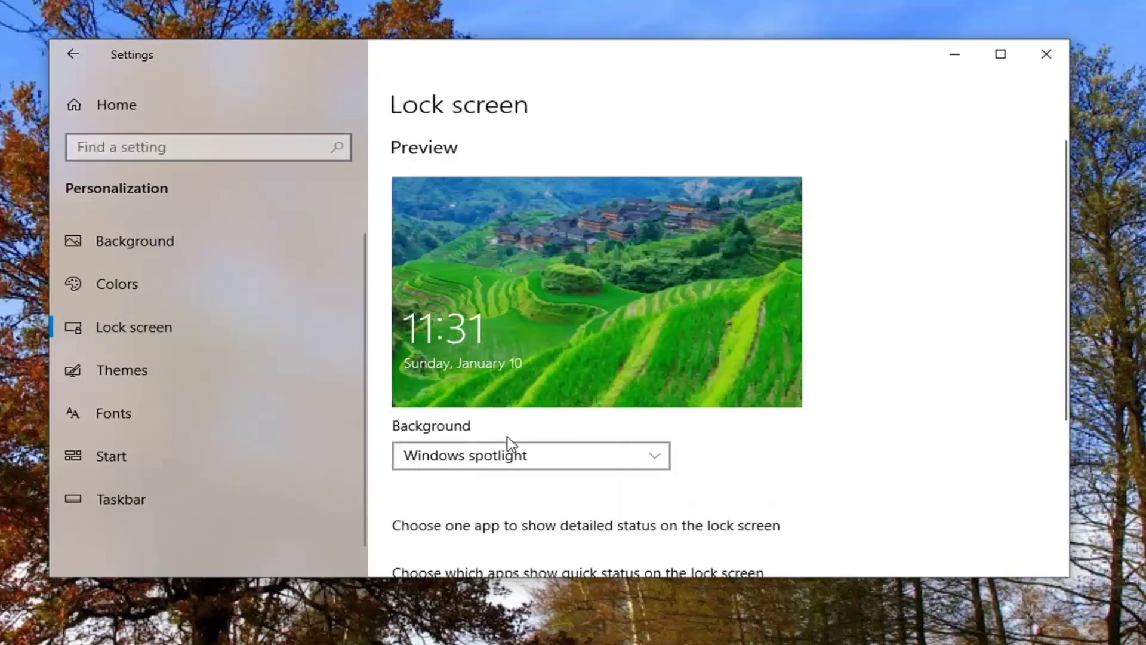
{"action": "left_click", "coordinate": [659, 460]}
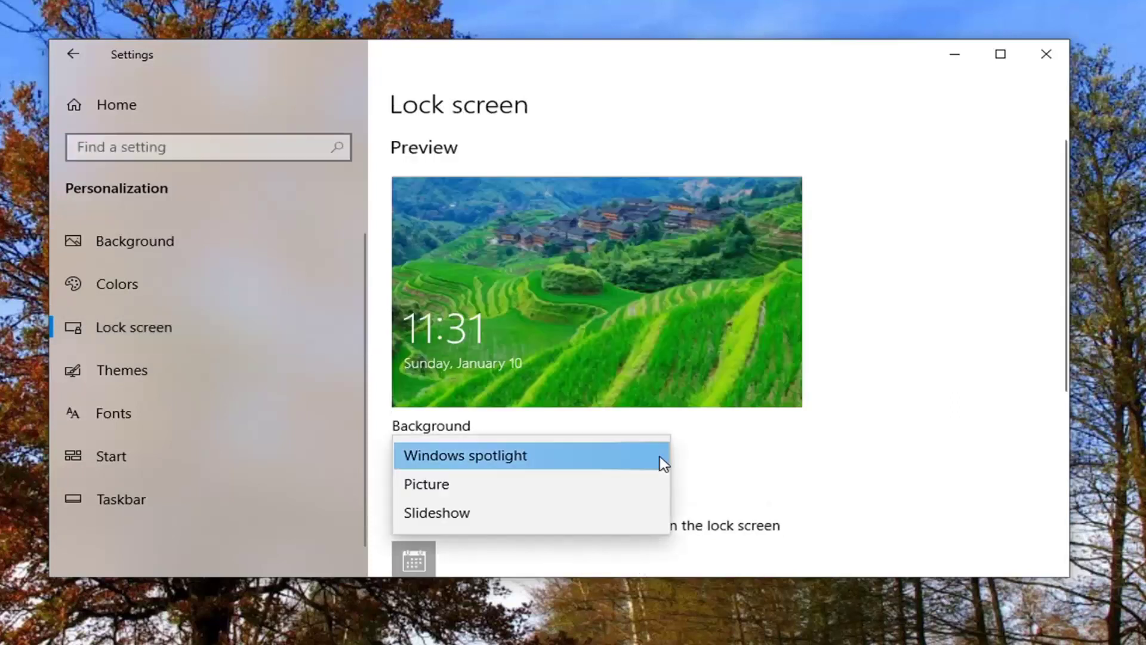
{"action": "left_click", "coordinate": [452, 461]}
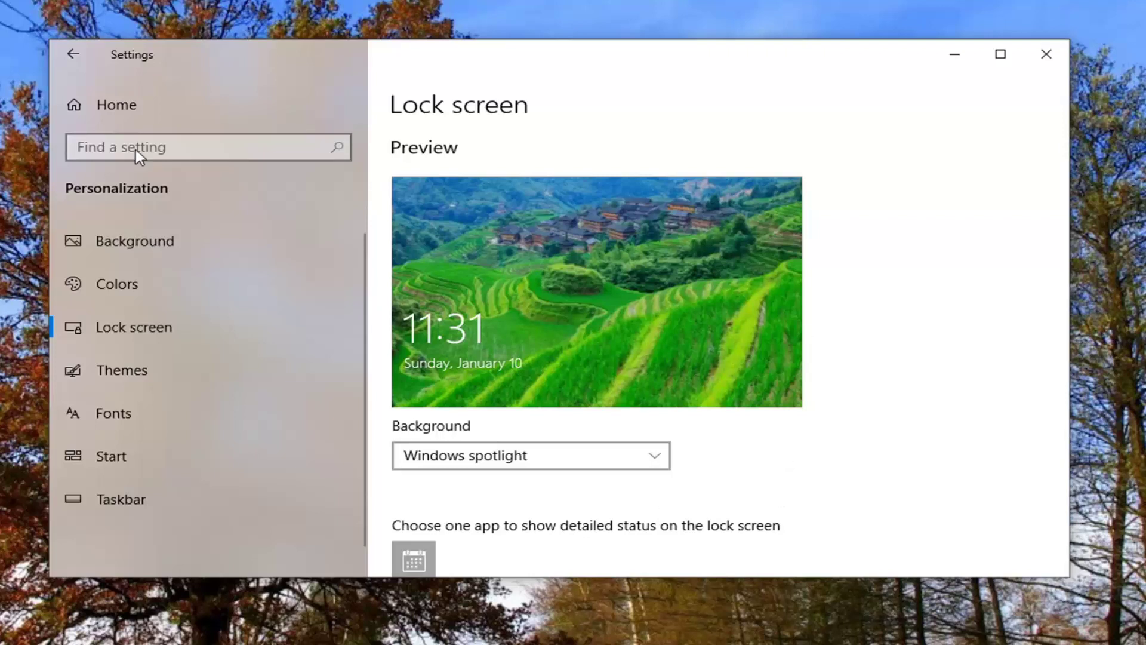
Return to Settings home and open the Network & Internet status page.
{"action": "left_click", "coordinate": [58, 58]}
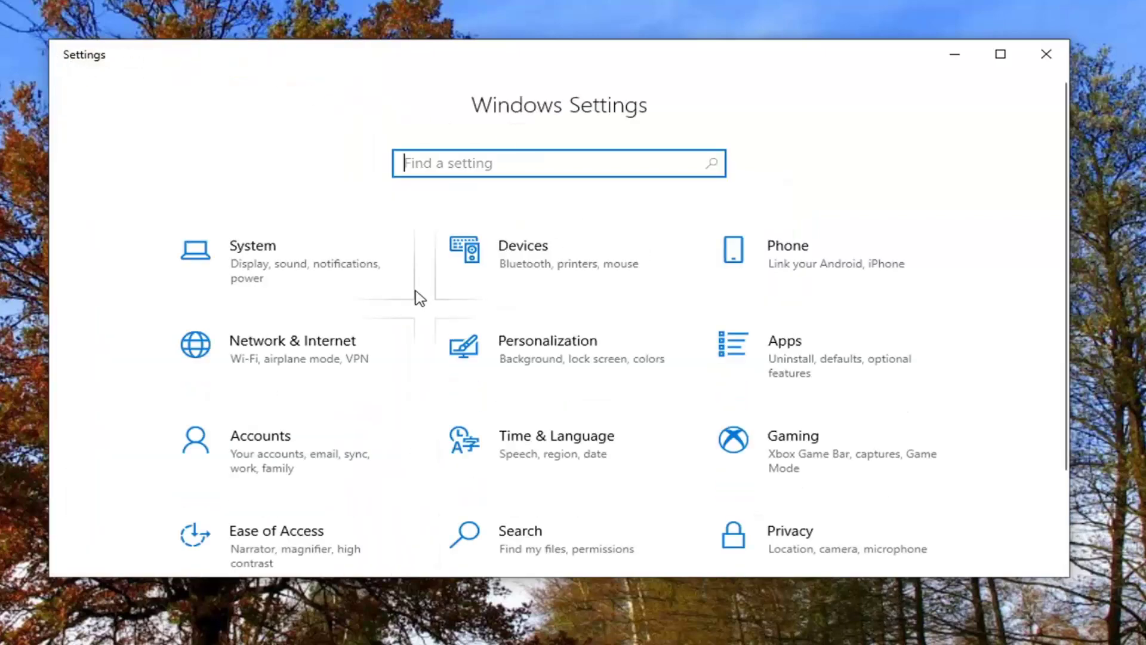
{"action": "scroll", "coordinate": [499, 310], "scroll_direction": "down", "scroll_amount": 2}
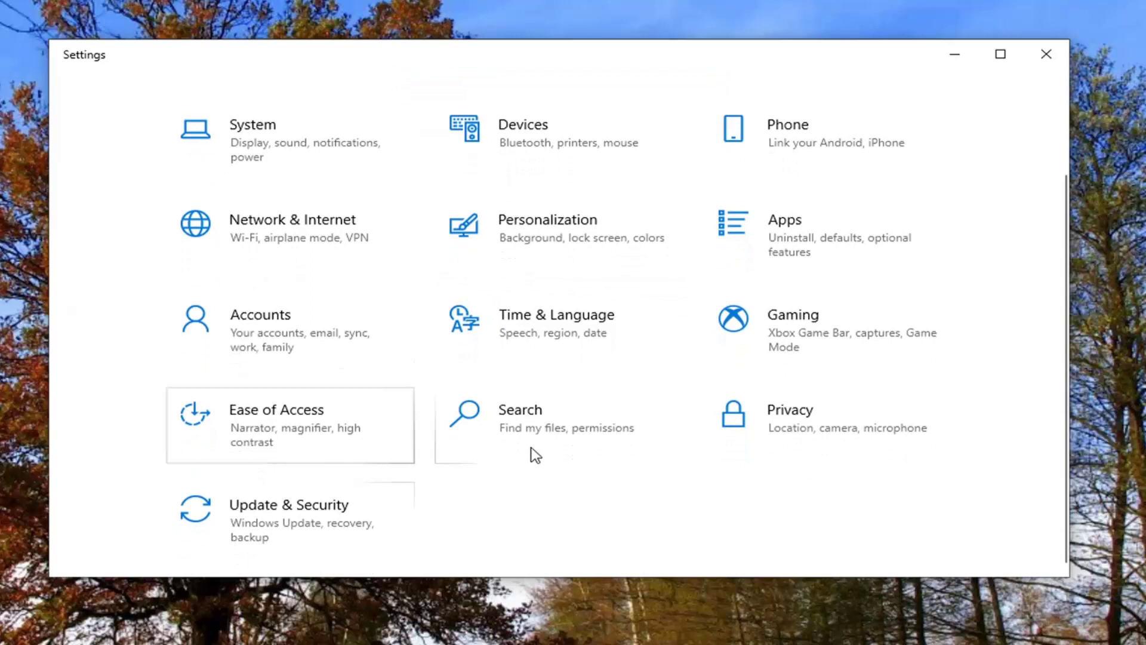
{"action": "scroll", "coordinate": [535, 456], "scroll_direction": "up", "scroll_amount": 2}
{"action": "left_click", "coordinate": [249, 317]}
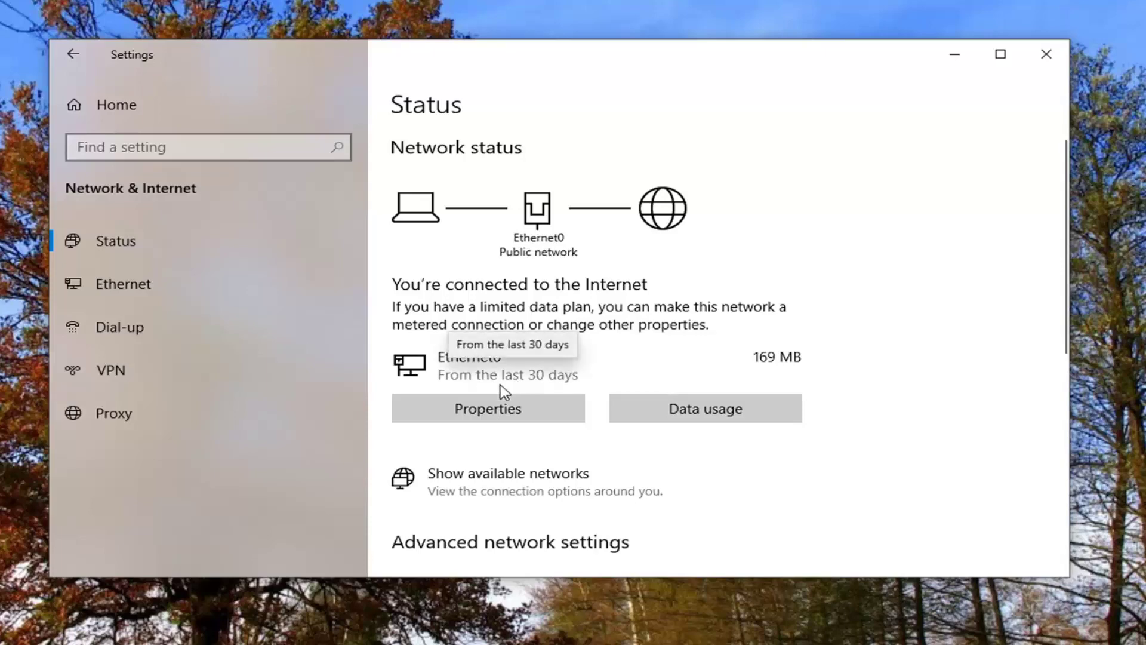
Check that Network 5's 'Set as metered connection' is Off, then go back to Ethernet.
{"action": "left_click", "coordinate": [490, 412]}
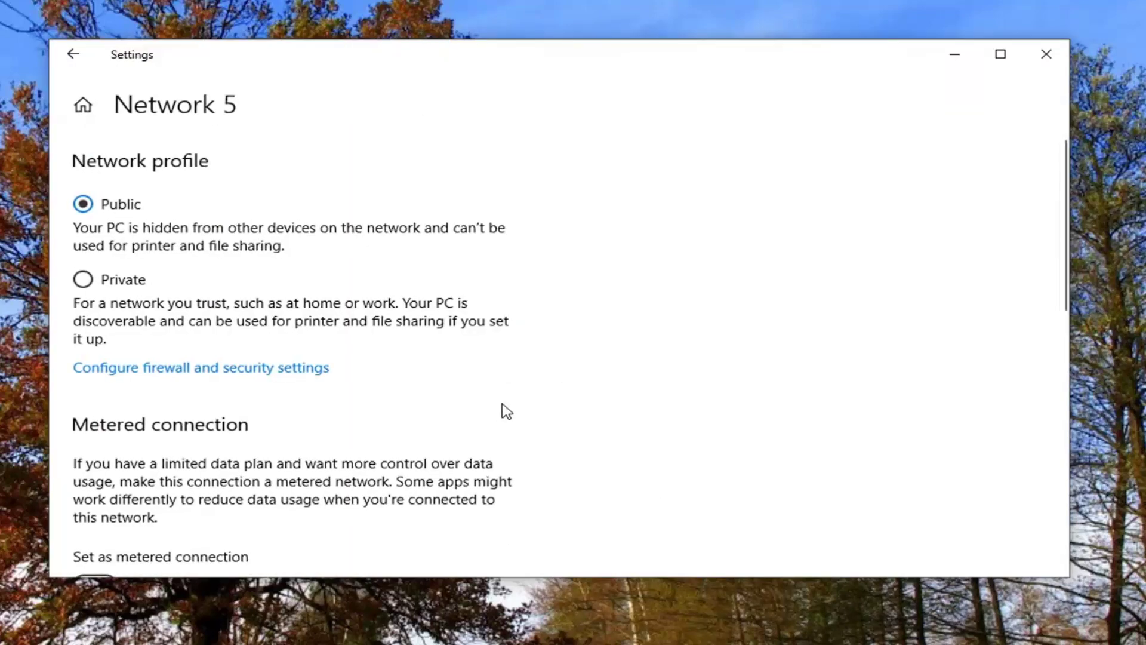
{"action": "scroll", "coordinate": [508, 397], "scroll_direction": "down", "scroll_amount": 3}
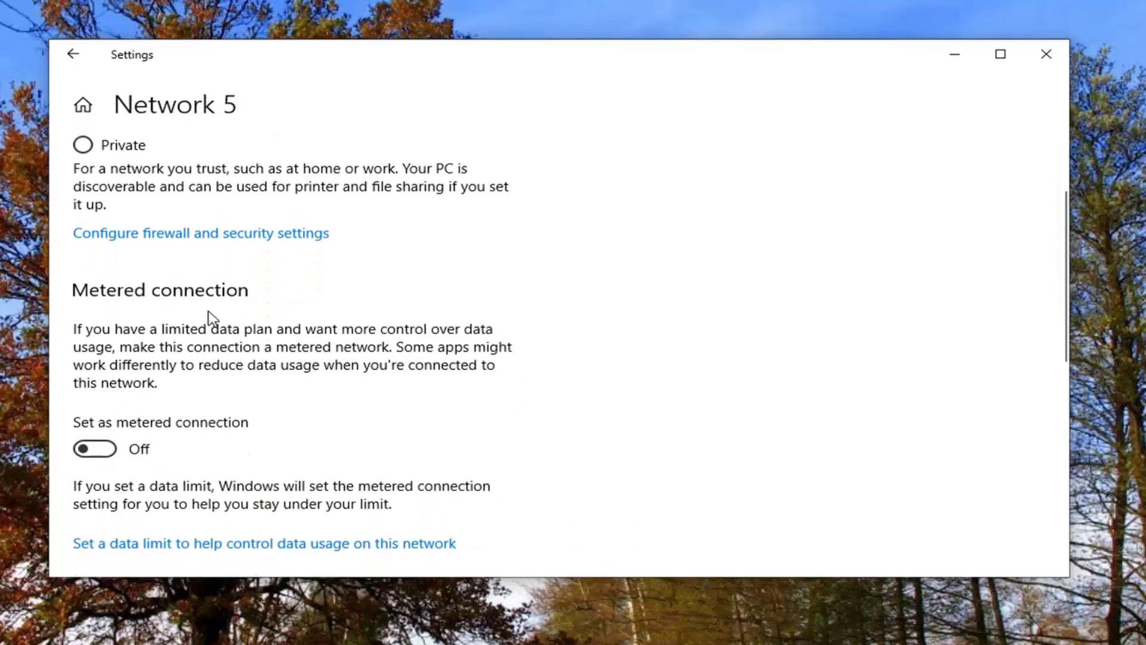
{"action": "scroll", "coordinate": [191, 377], "scroll_direction": "down", "scroll_amount": 1}
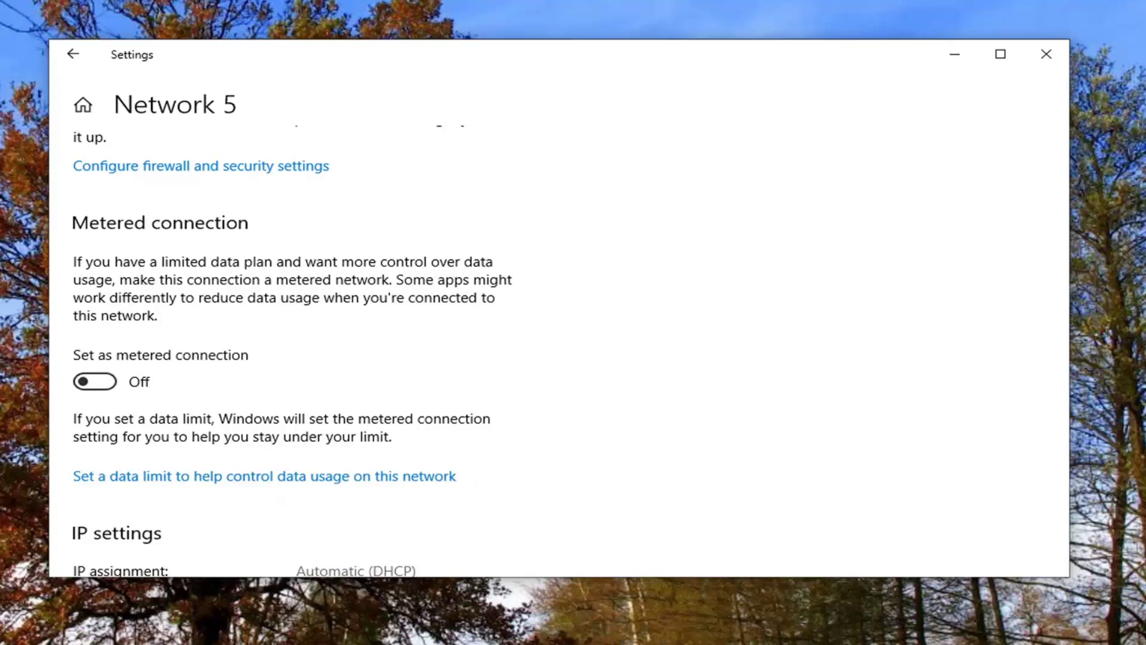
{"action": "left_click", "coordinate": [73, 54]}
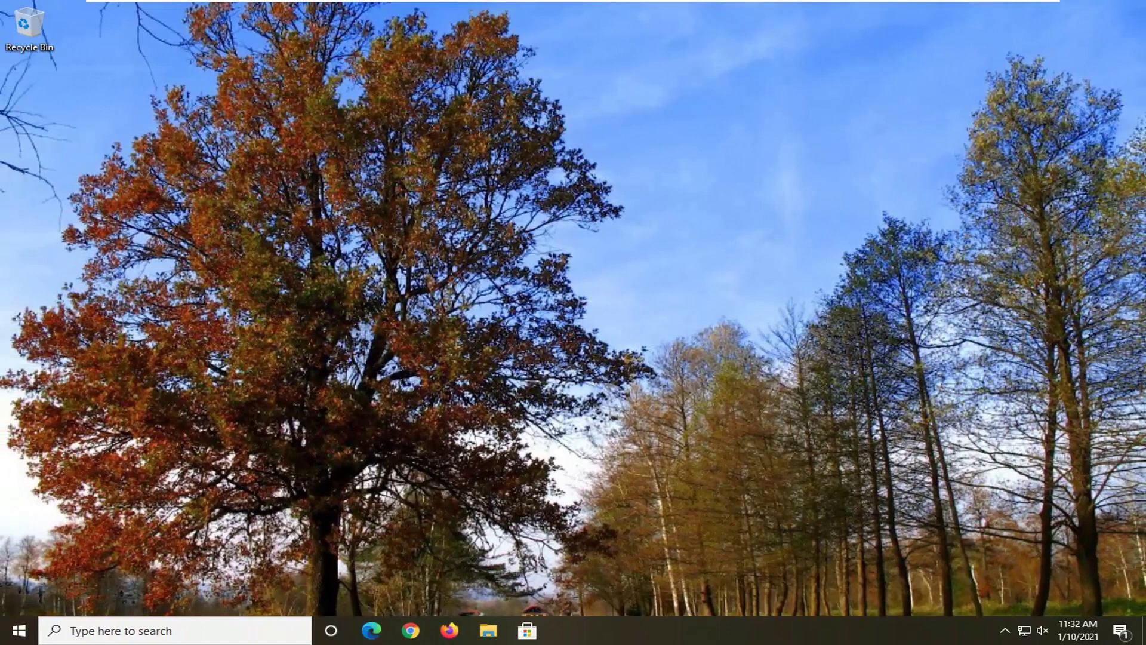
Search Start for 'run' and launch the Run dialog.
{"action": "left_click", "coordinate": [18, 631]}
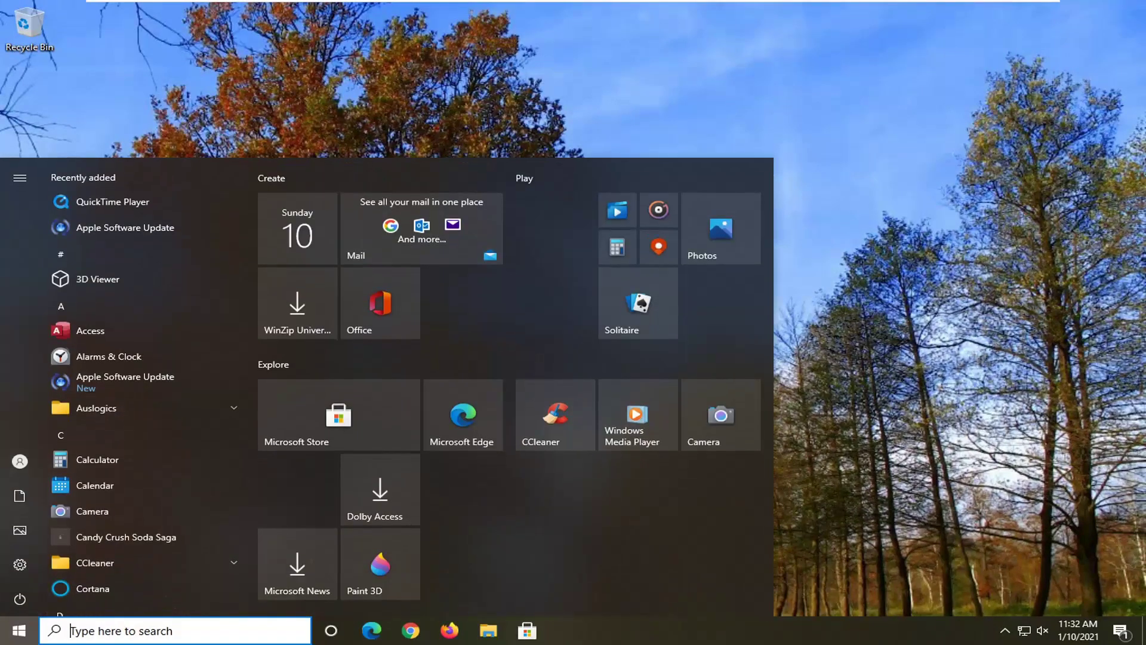
{"action": "type", "text": "run"}
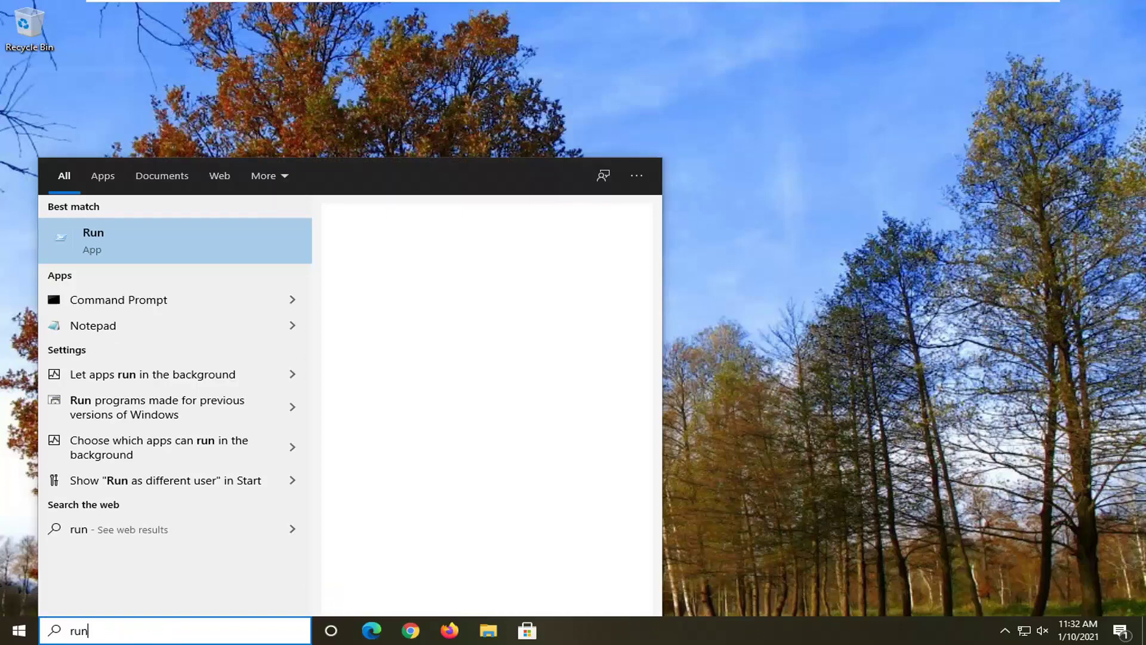
{"action": "left_click", "coordinate": [107, 244]}
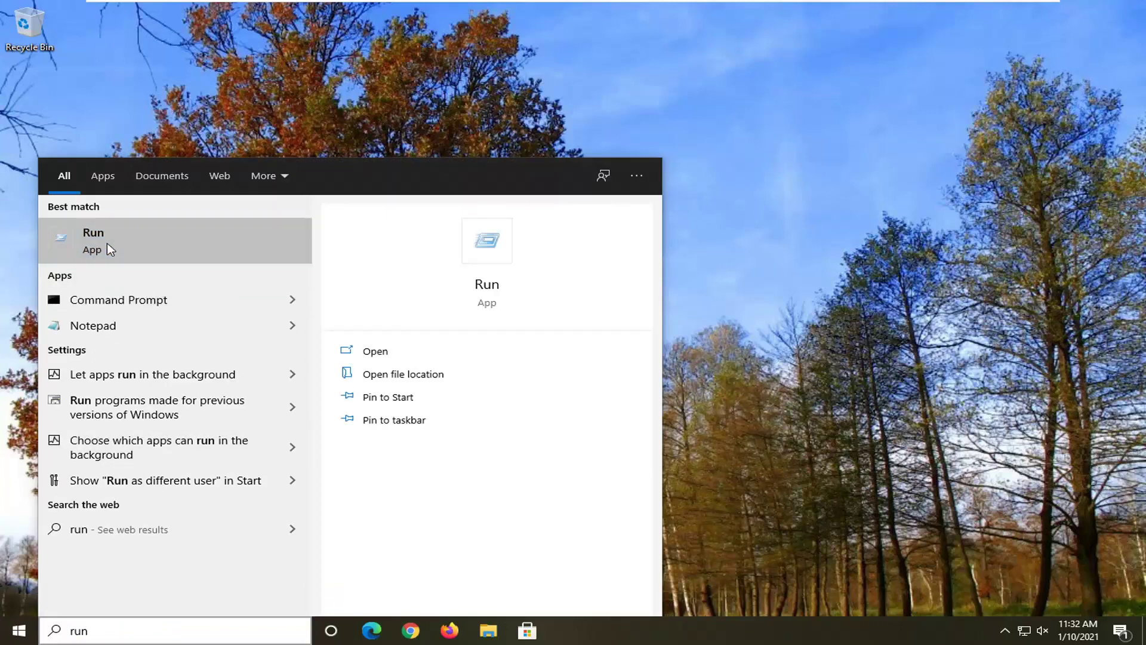
Paste the ContentDeliveryManager LocalState\Assets path into Open and check both ends of it.
{"action": "key", "text": "ctrl+v"}
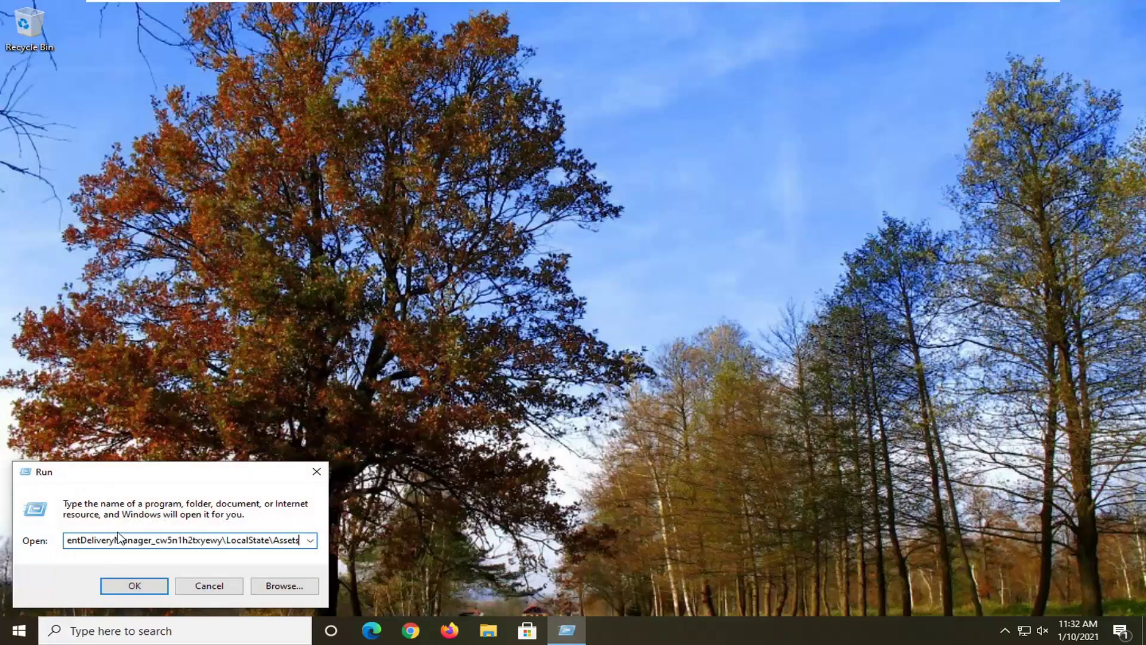
{"action": "left_click_drag", "start_coordinate": [127, 540], "coordinate": [64, 540]}
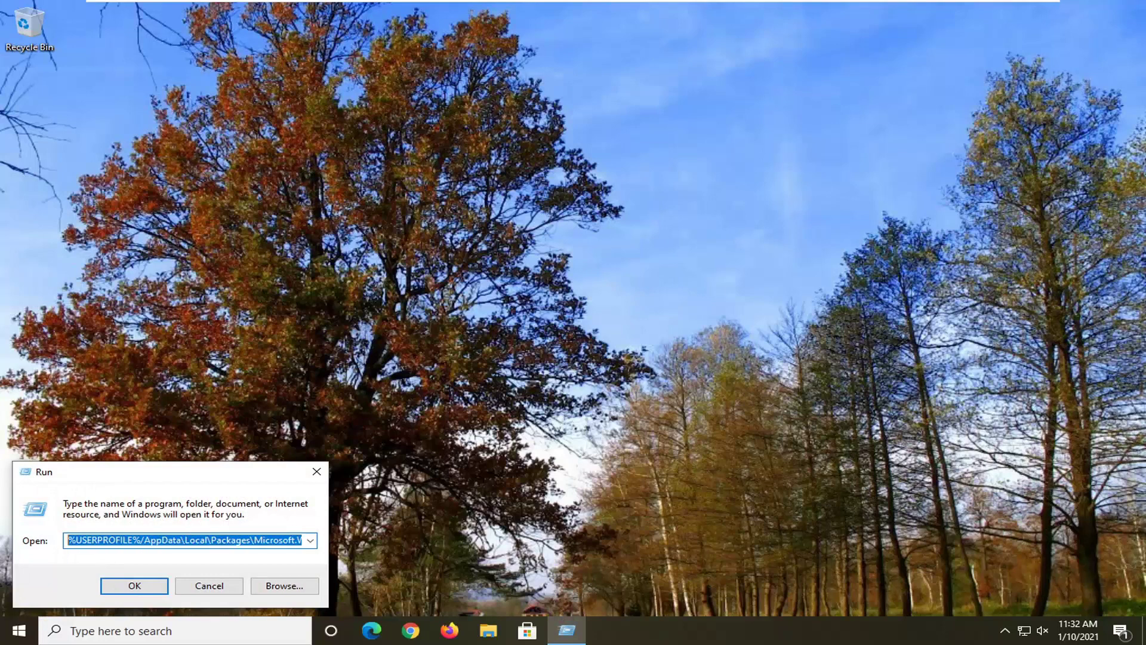
{"action": "left_click", "coordinate": [121, 540]}
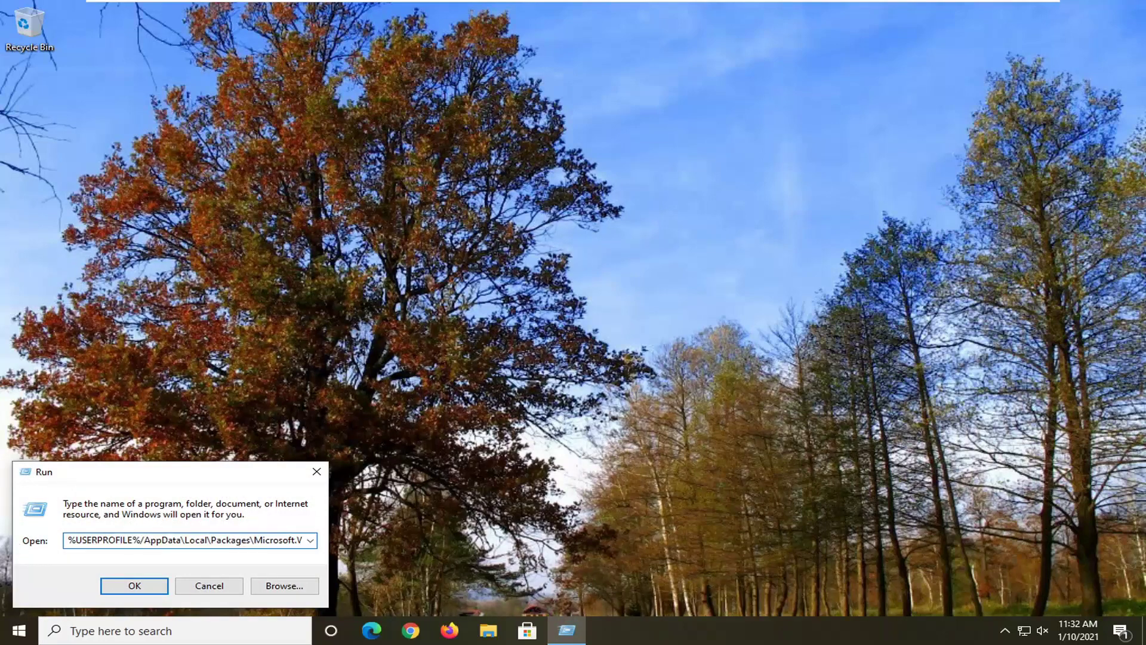
{"action": "left_click_drag", "start_coordinate": [122, 540], "coordinate": [315, 540]}
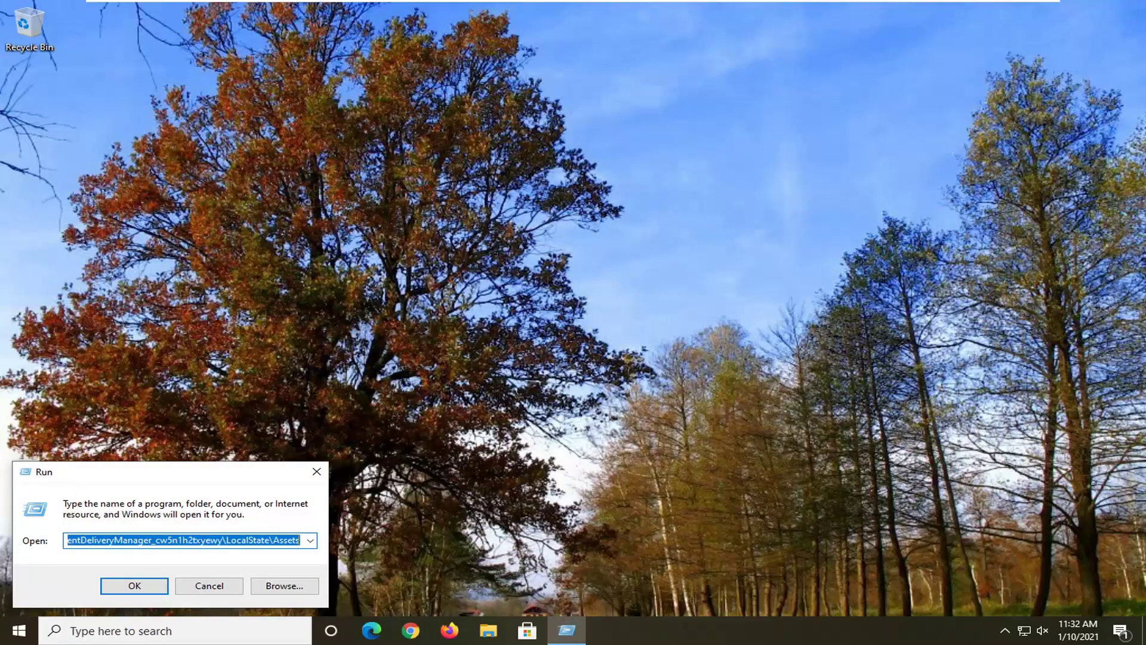
{"action": "left_click", "coordinate": [246, 540]}
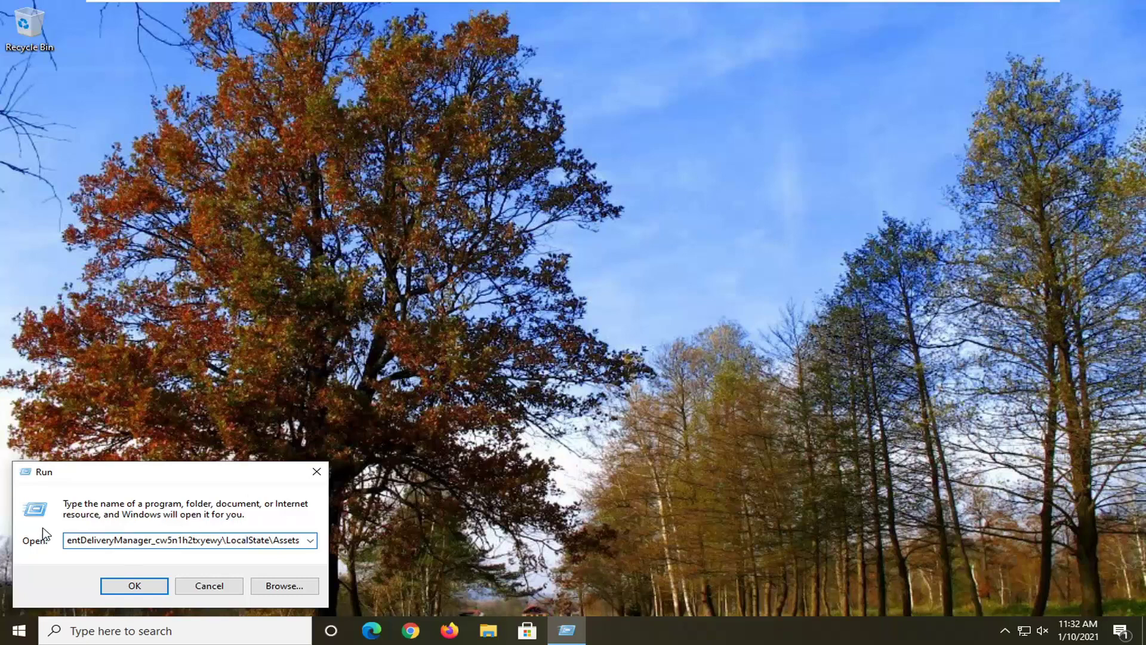
Open the Assets folder and delete all 14 Spotlight files inside it.
{"action": "left_click", "coordinate": [135, 586]}
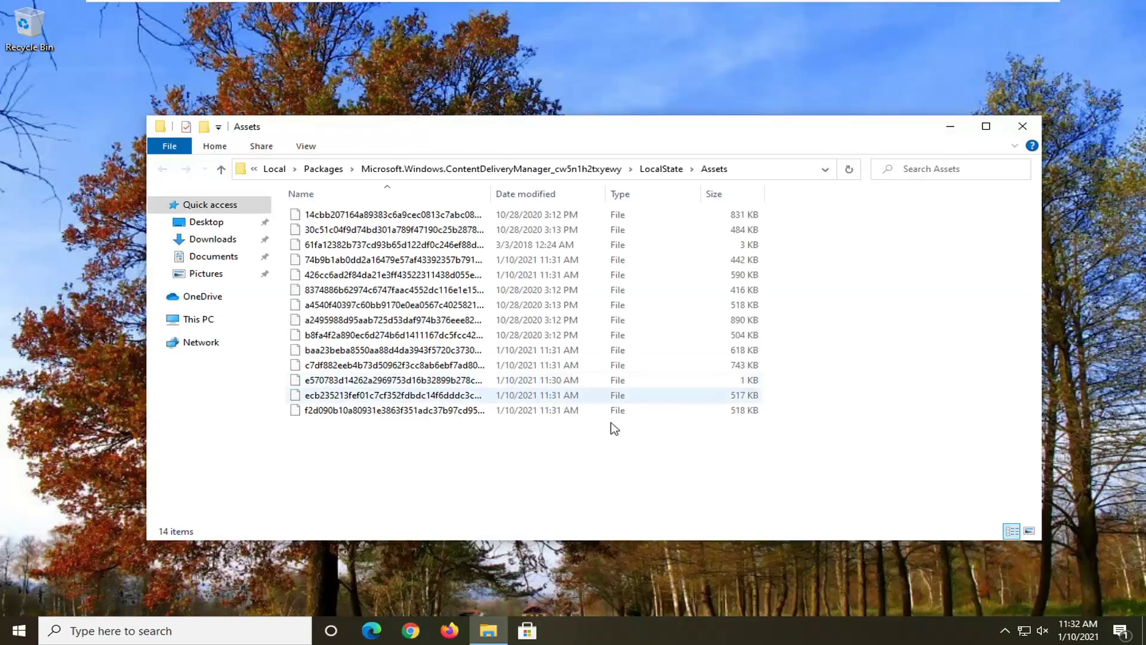
{"action": "left_click_drag", "start_coordinate": [813, 478], "coordinate": [359, 249]}
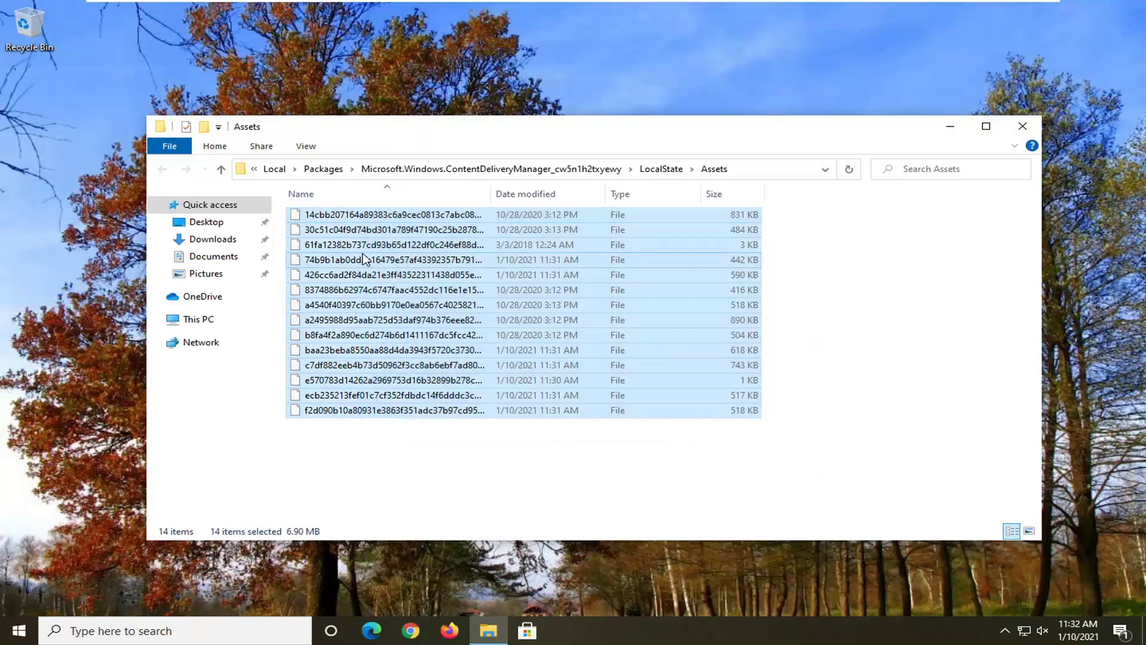
{"action": "right_click", "coordinate": [361, 252]}
{"action": "left_click", "coordinate": [400, 447]}
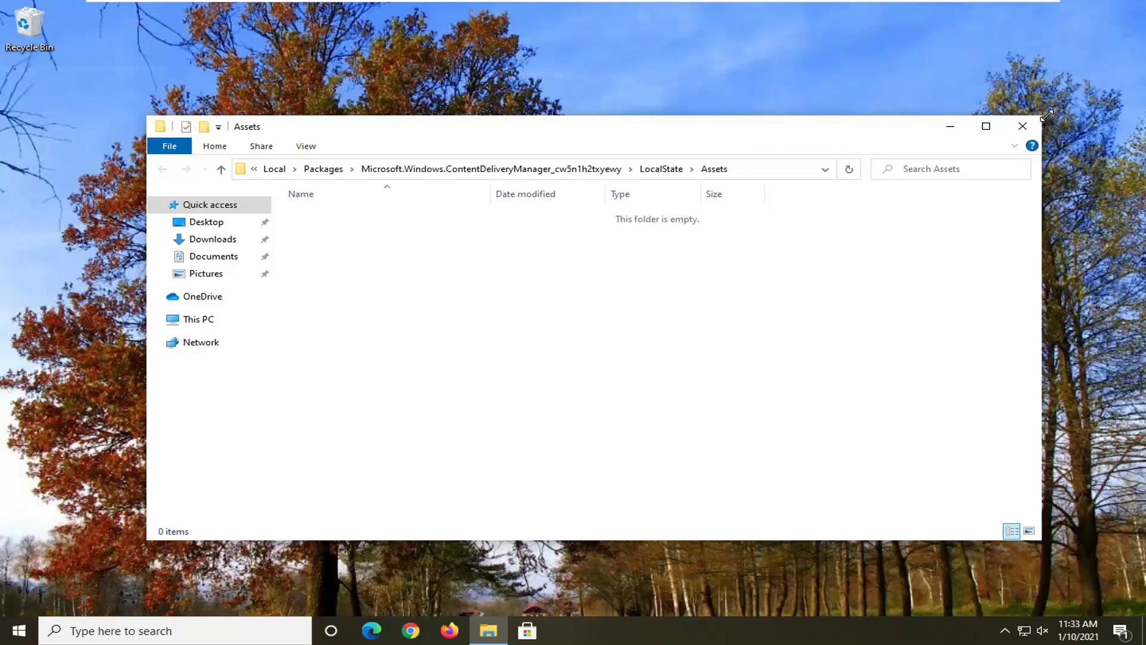
Close the emptied Assets File Explorer window.
{"action": "left_click", "coordinate": [1023, 126]}
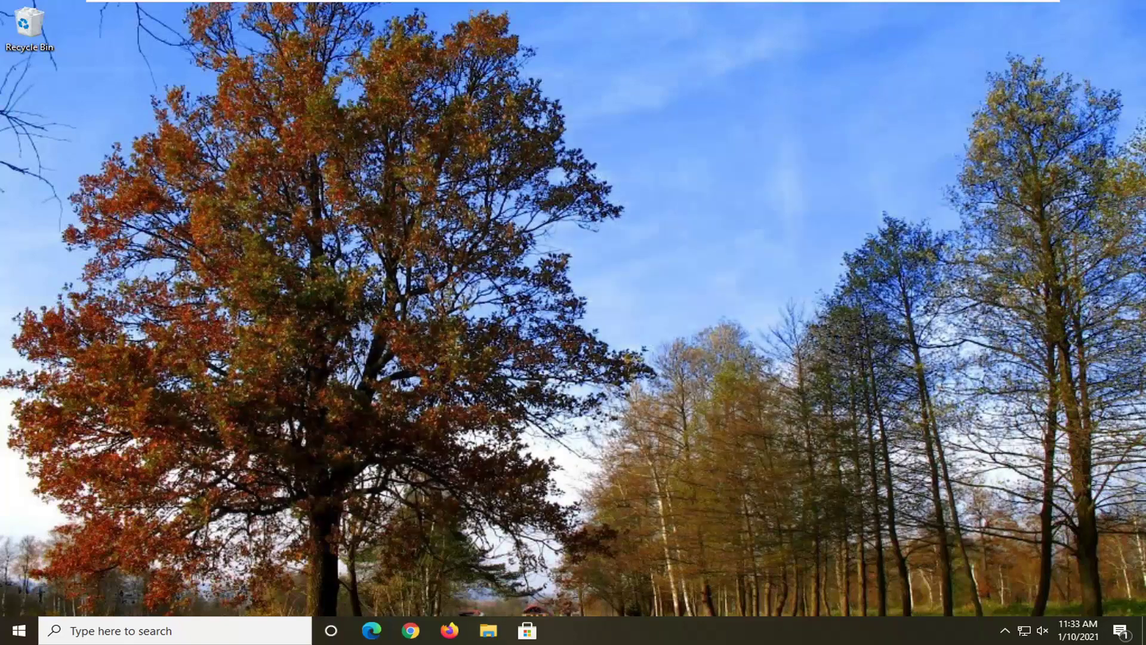